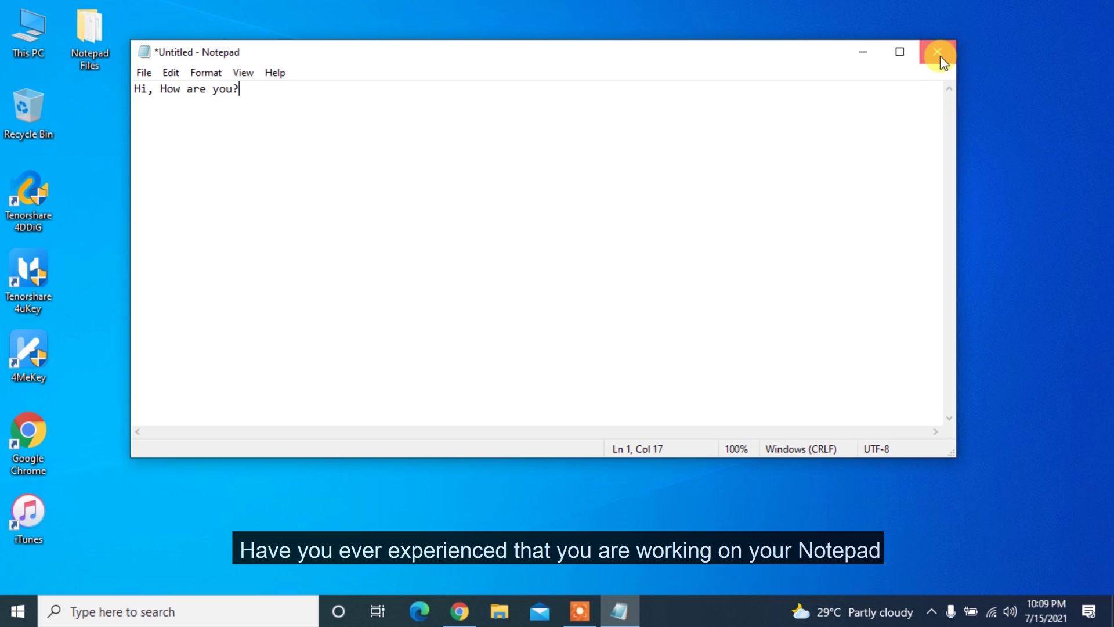
# Step: Close the greeting note without saving, then permanently delete Note, Notepad and Tags from Notepad Files
pyautogui.click(941, 57)
pyautogui.click(598, 309)
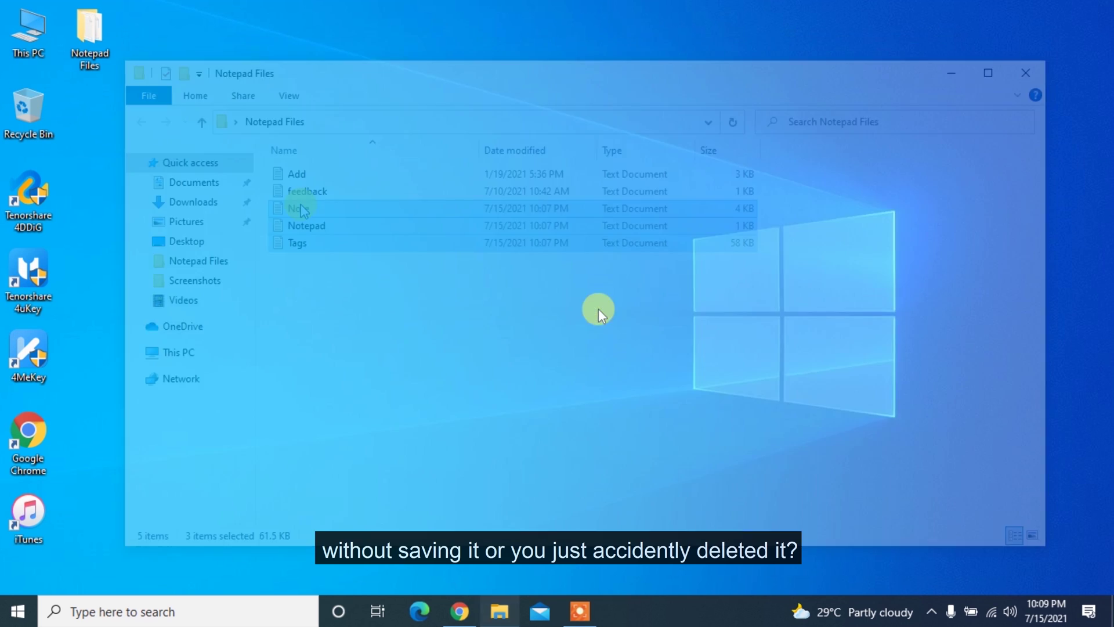
pyautogui.hotkey('shift', 'Delete')
pyautogui.press('Return')
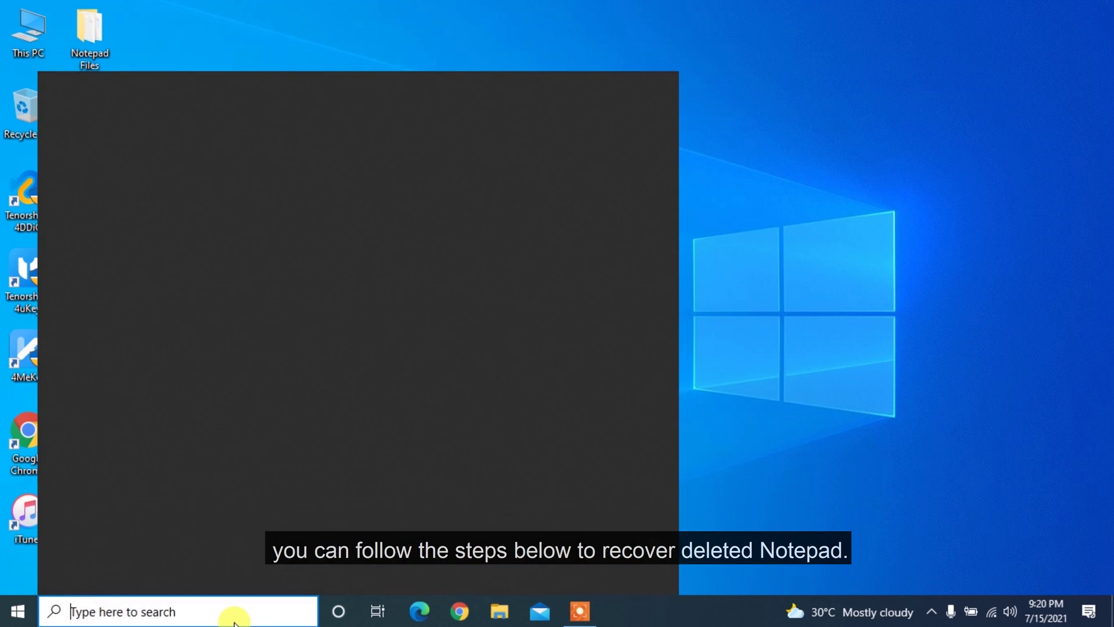
# Step: Start a Backup and Restore (Windows 7) file restore and add feedback, Note and Notepad
pyautogui.write('contro')
pyautogui.press('Return')
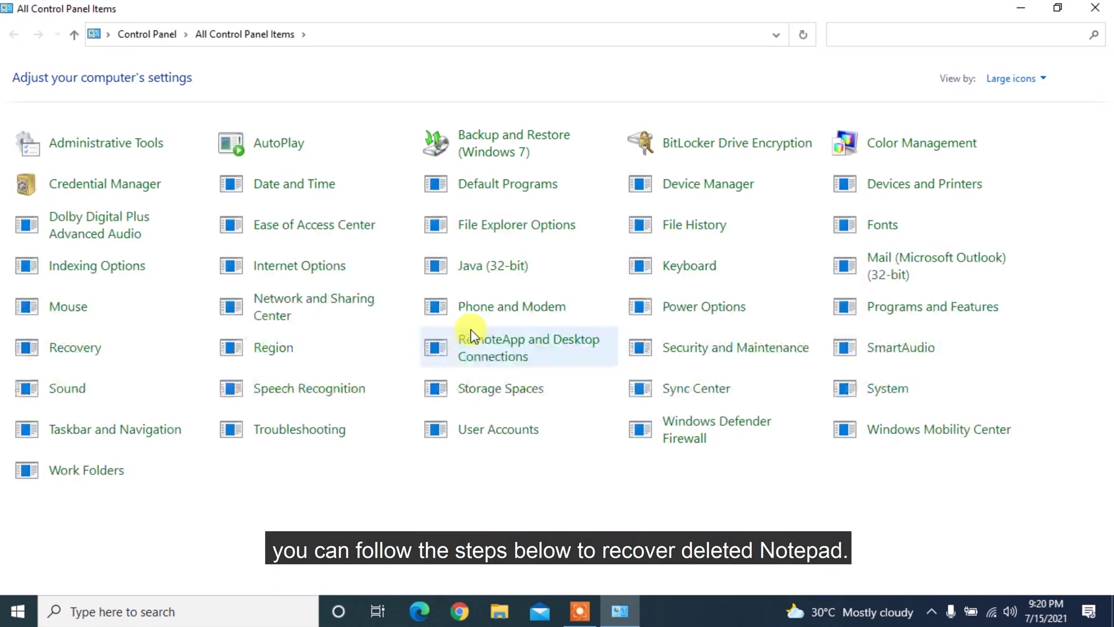
pyautogui.click(506, 145)
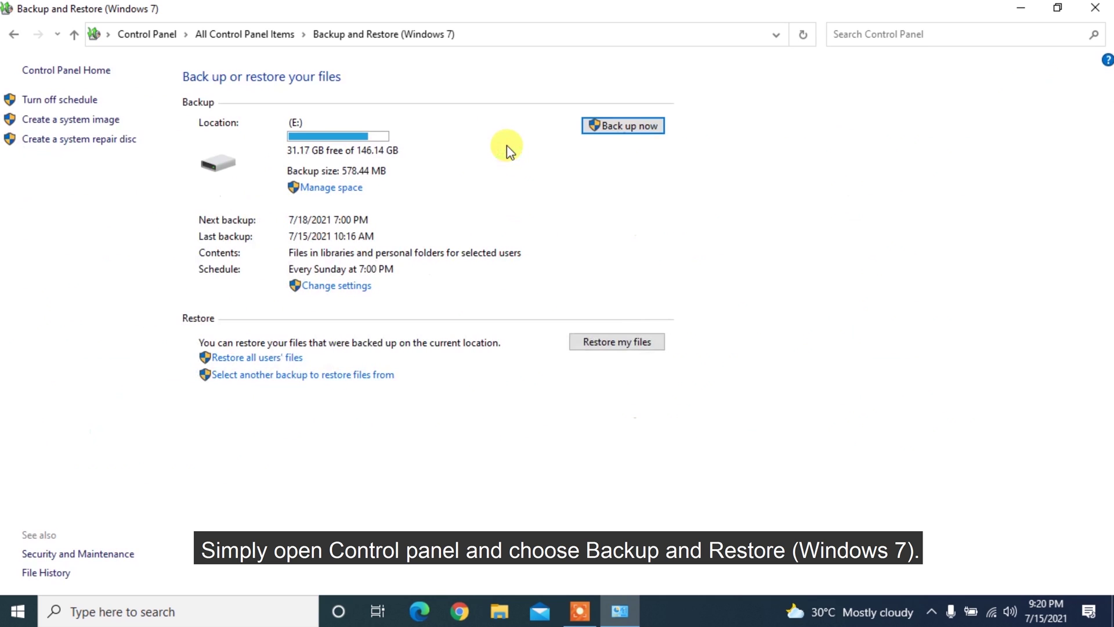
pyautogui.click(624, 343)
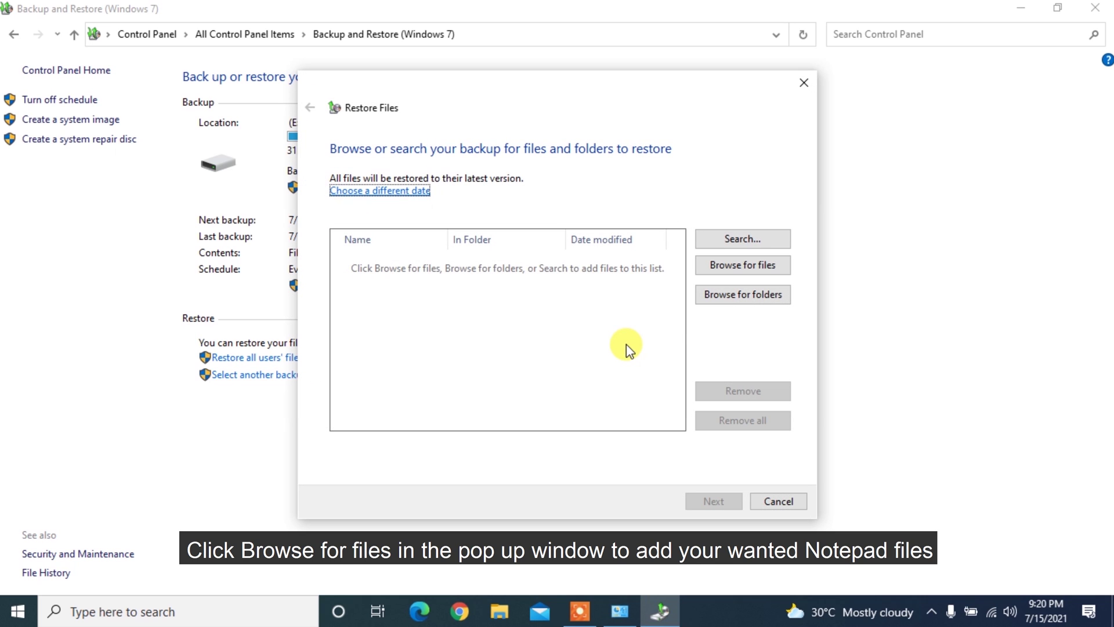
pyautogui.click(720, 267)
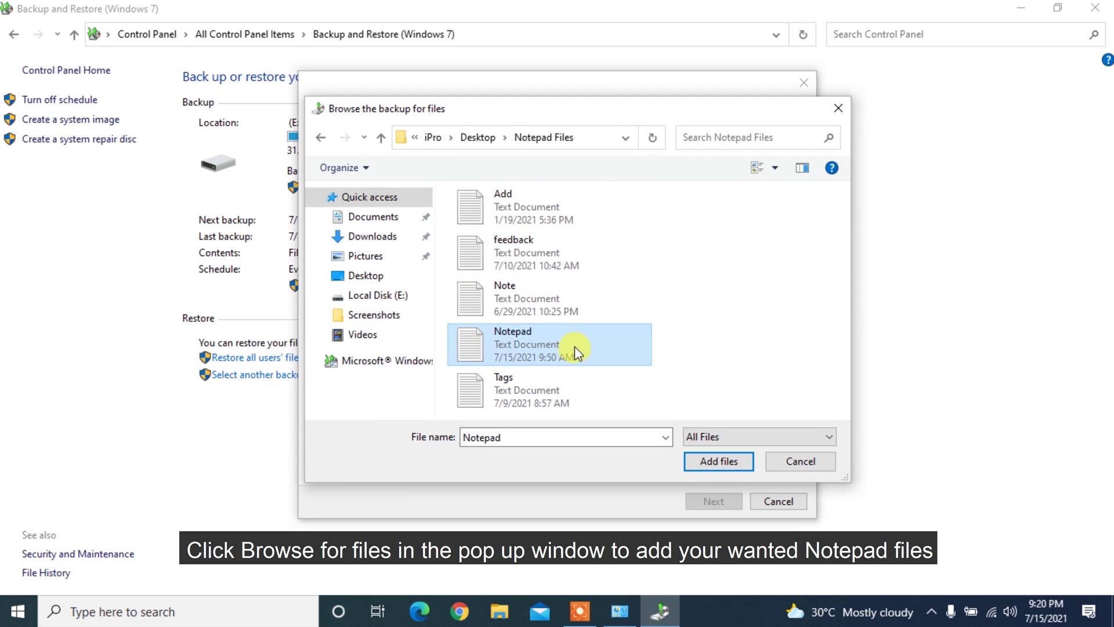
pyautogui.keyDown('shift'); pyautogui.click(575, 261); pyautogui.keyUp('shift')
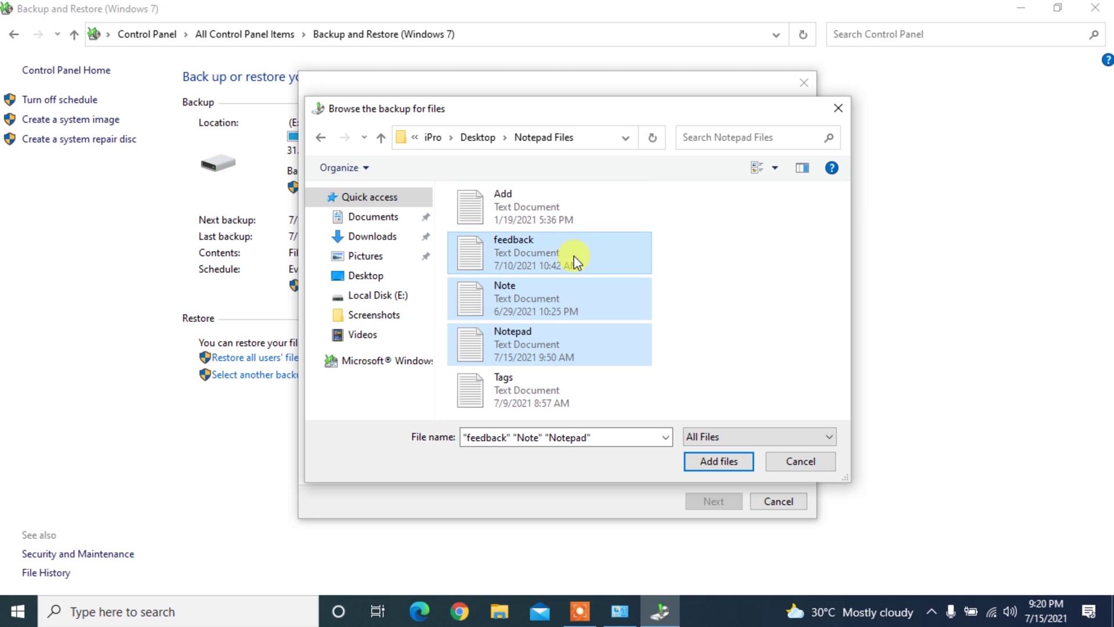
pyautogui.click(724, 461)
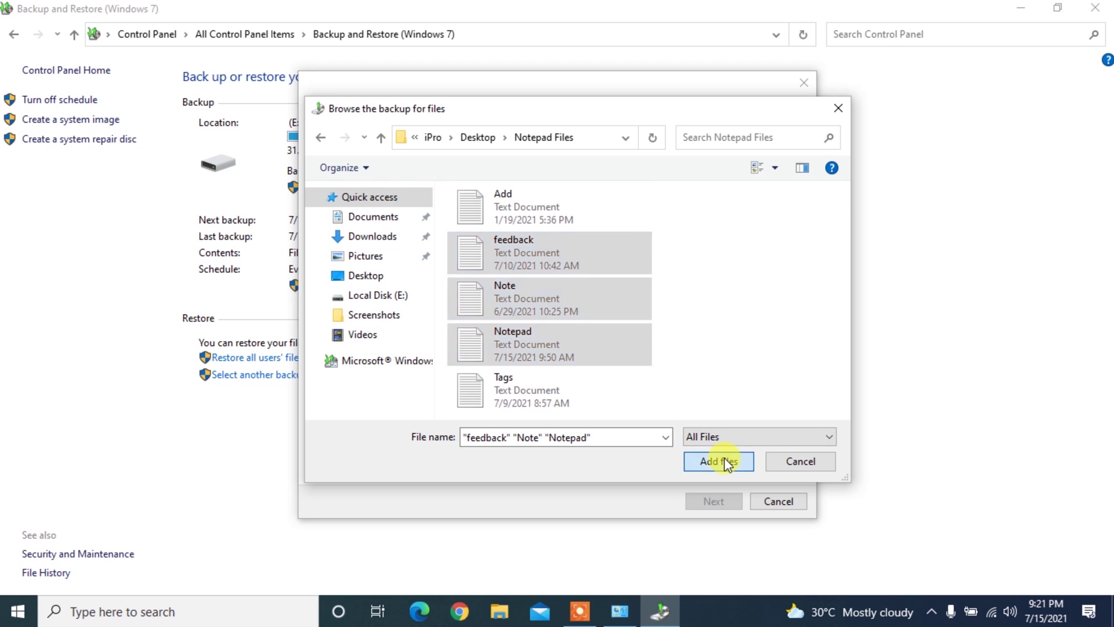
pyautogui.click(719, 500)
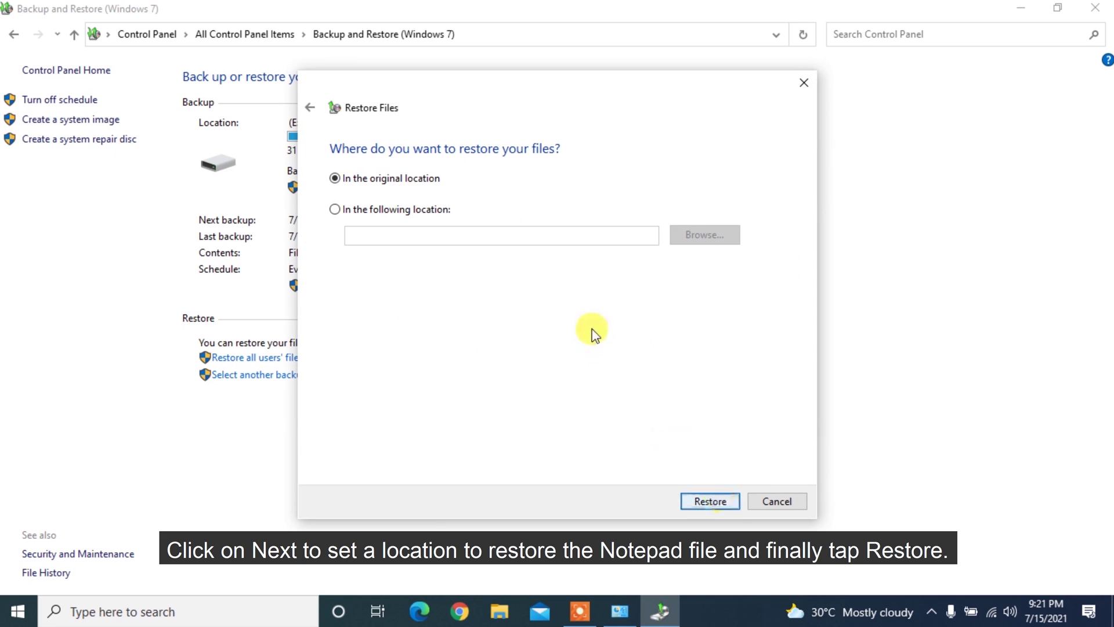
# Step: Restore the three files to the Desktop, check the restored files, and close the window
pyautogui.click(374, 210)
pyautogui.click(719, 235)
pyautogui.click(598, 404)
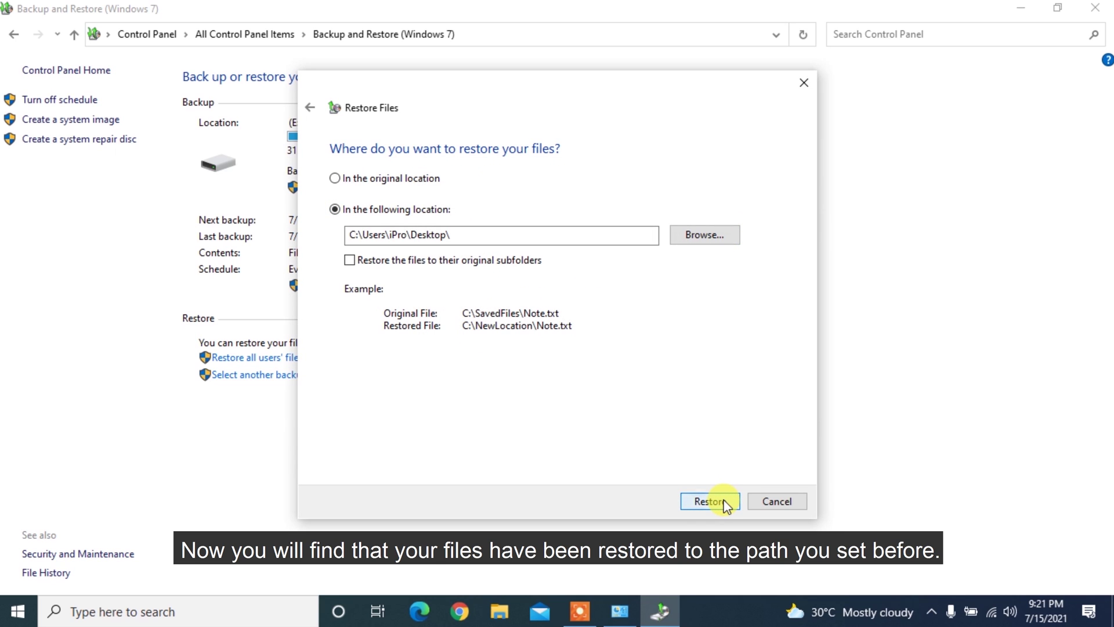
pyautogui.click(724, 501)
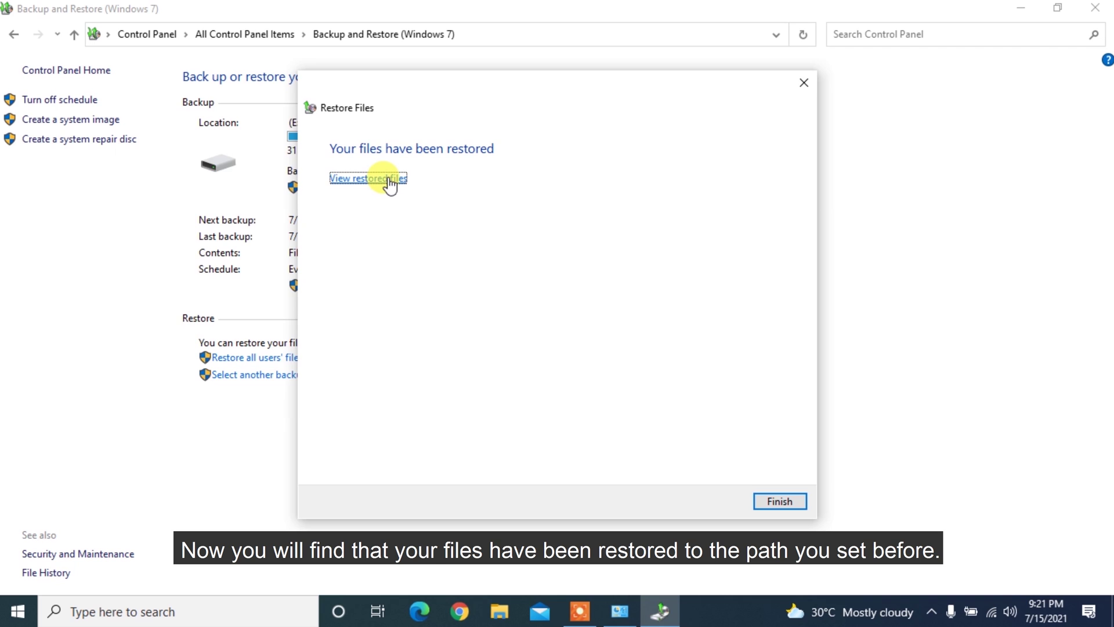
pyautogui.click(388, 180)
pyautogui.moveTo(336, 269); pyautogui.dragTo(321, 200)
pyautogui.click(380, 278)
pyautogui.click(1025, 73)
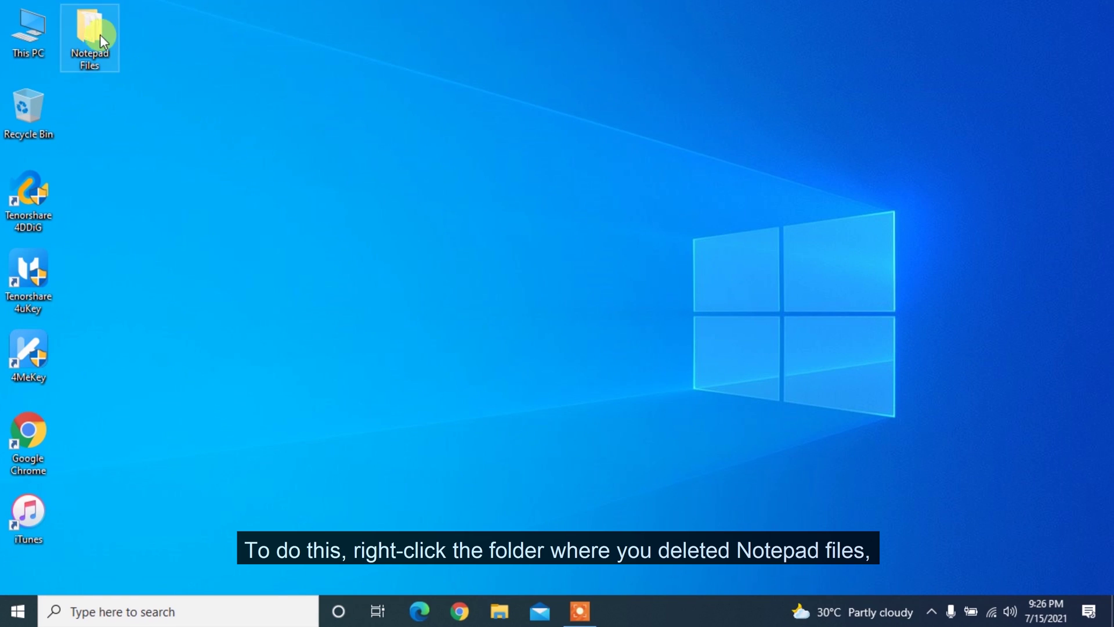
# Step: Roll the Notepad Files folder back to its 7/15/2021 10:13 AM previous version
pyautogui.rightClick(89, 39)
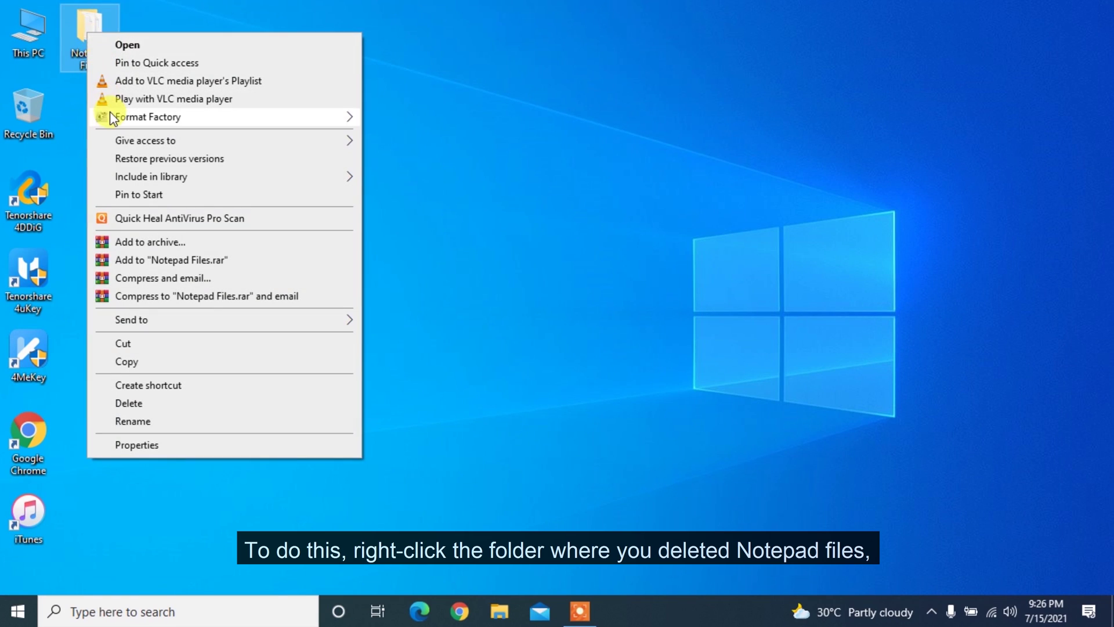
pyautogui.click(123, 159)
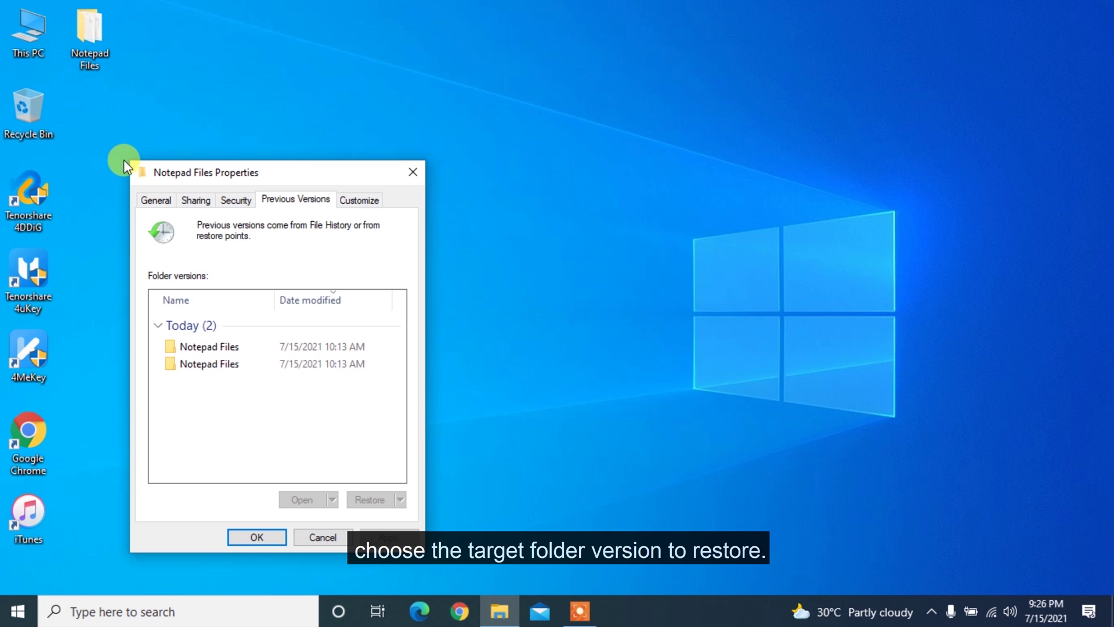
pyautogui.click(224, 363)
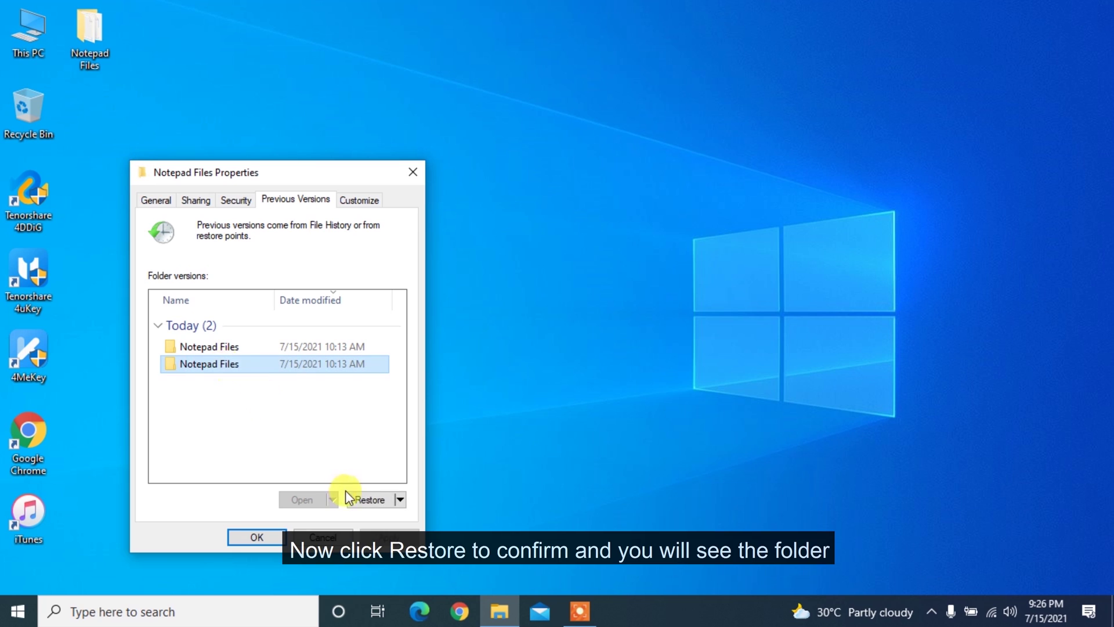
pyautogui.click(361, 499)
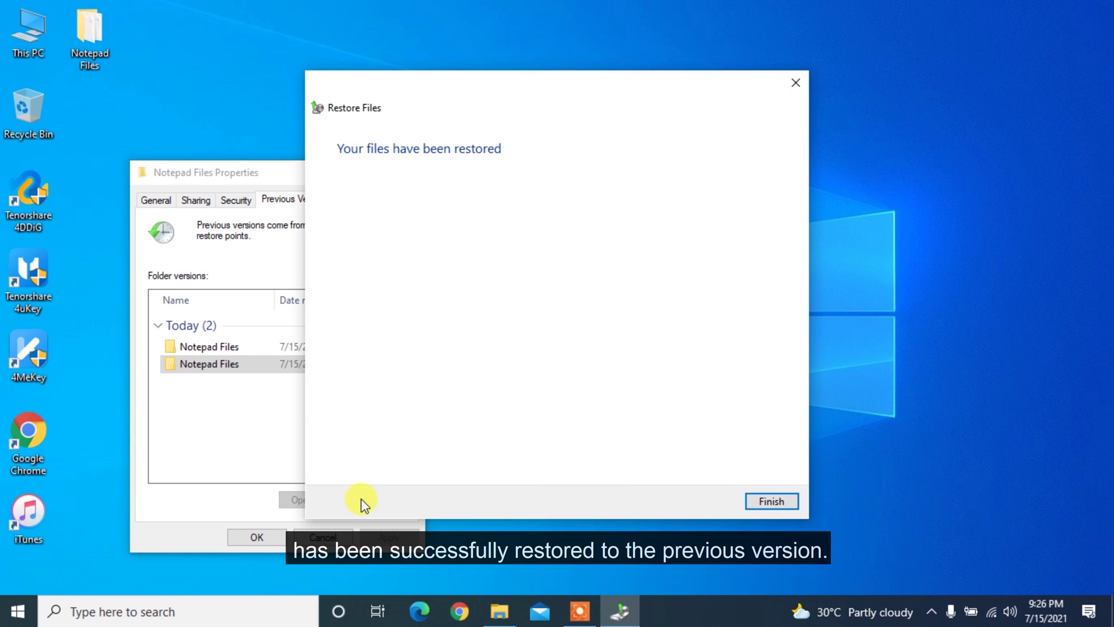
pyautogui.click(774, 501)
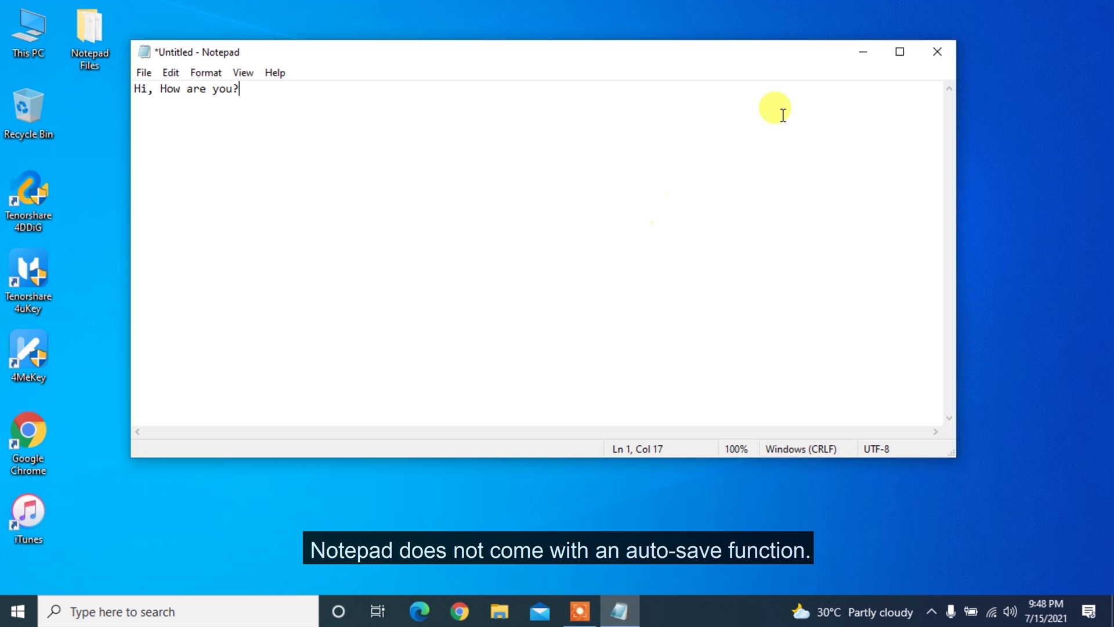
# Step: Discard the Untitled note, then close the reopened note again to bring up the save prompt
pyautogui.click(933, 51)
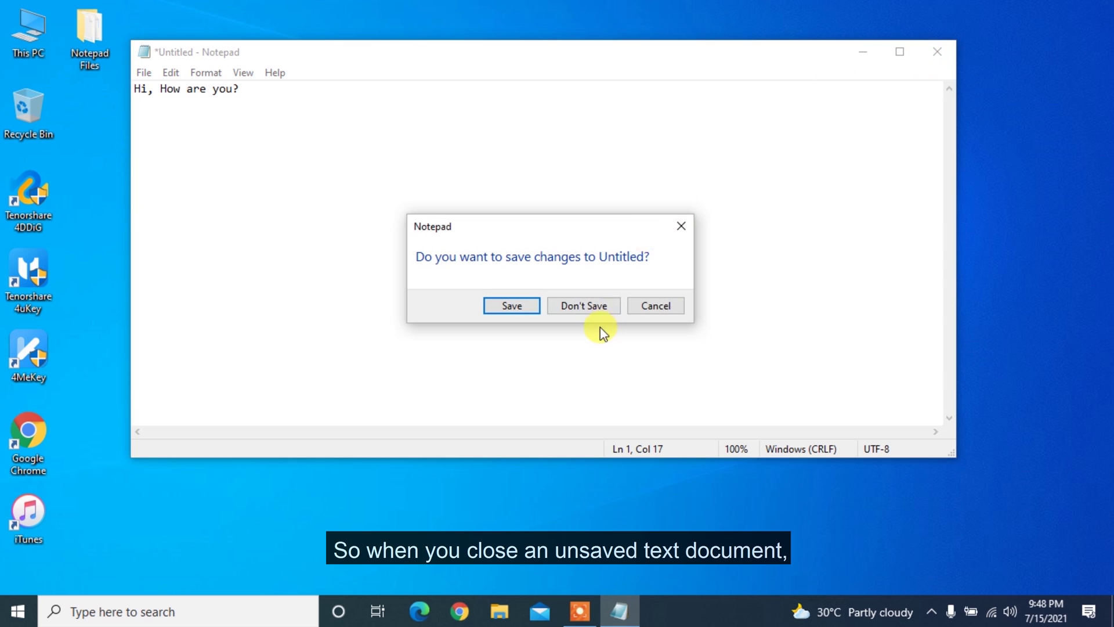
pyautogui.click(594, 302)
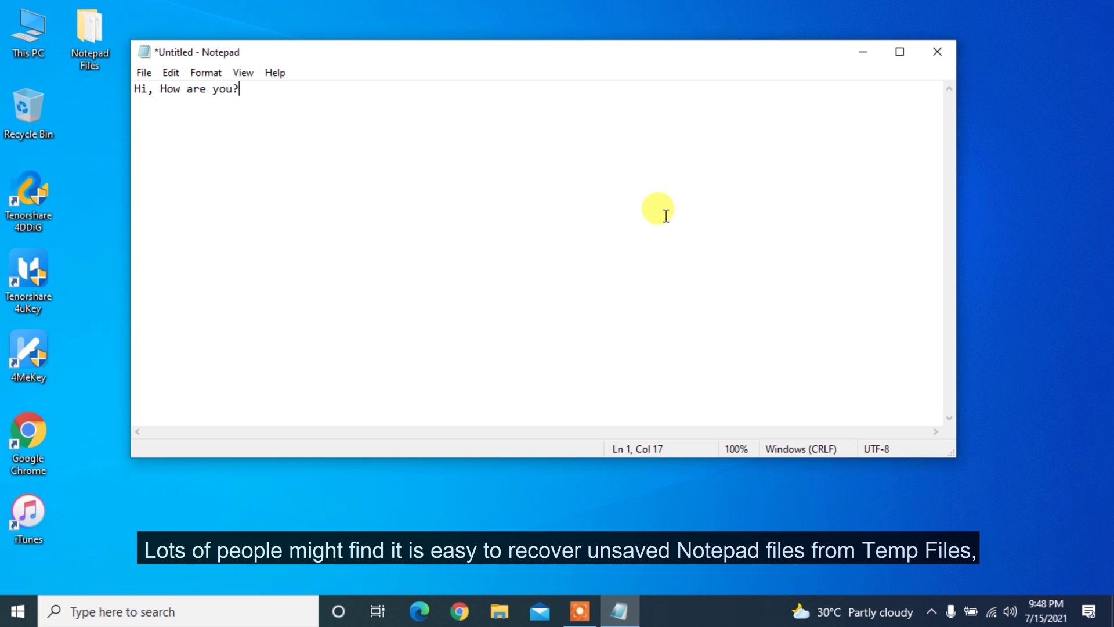
pyautogui.click(928, 58)
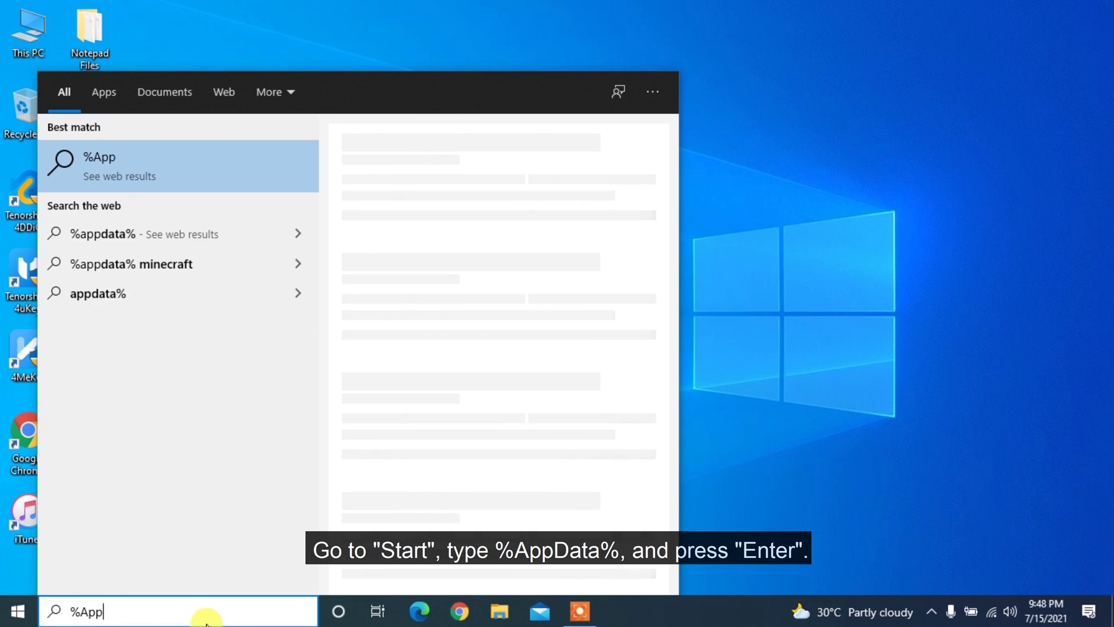
# Step: Go to %AppData%\Notepad++\backup and view the first backup file in Notepad
pyautogui.write('Data%')
pyautogui.press('Return')
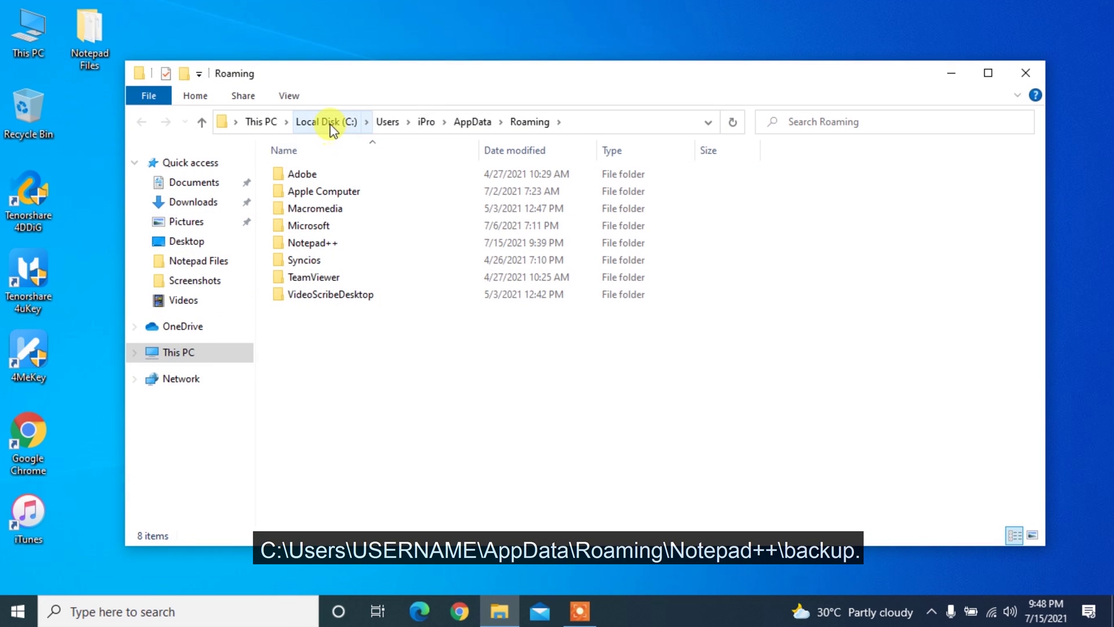
pyautogui.doubleClick(349, 242)
pyautogui.doubleClick(321, 175)
pyautogui.doubleClick(316, 174)
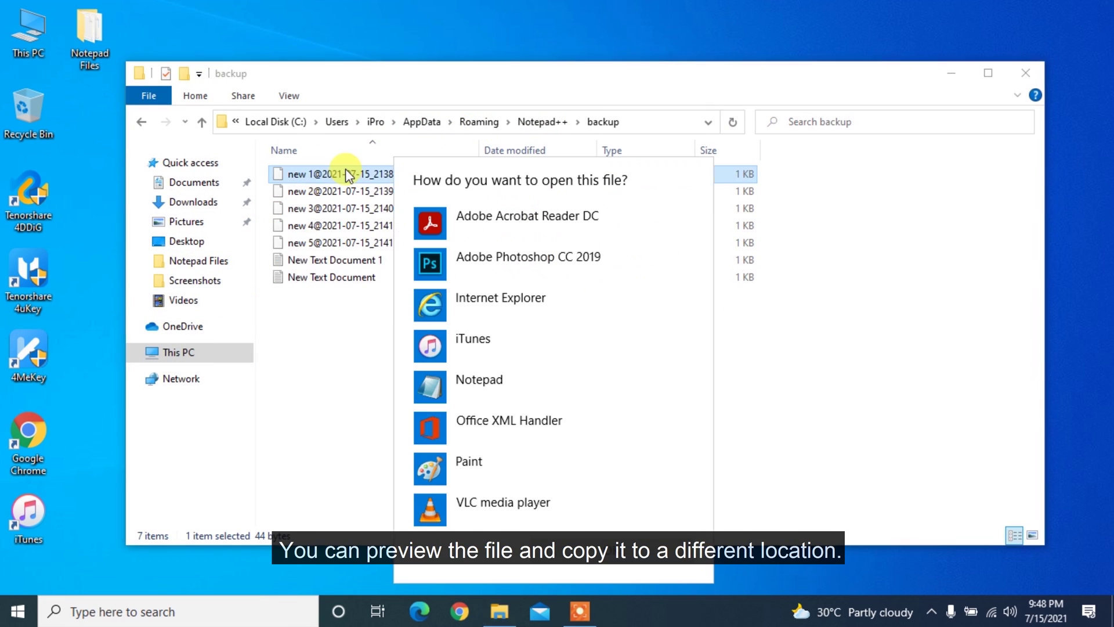
pyautogui.click(468, 377)
pyautogui.click(593, 554)
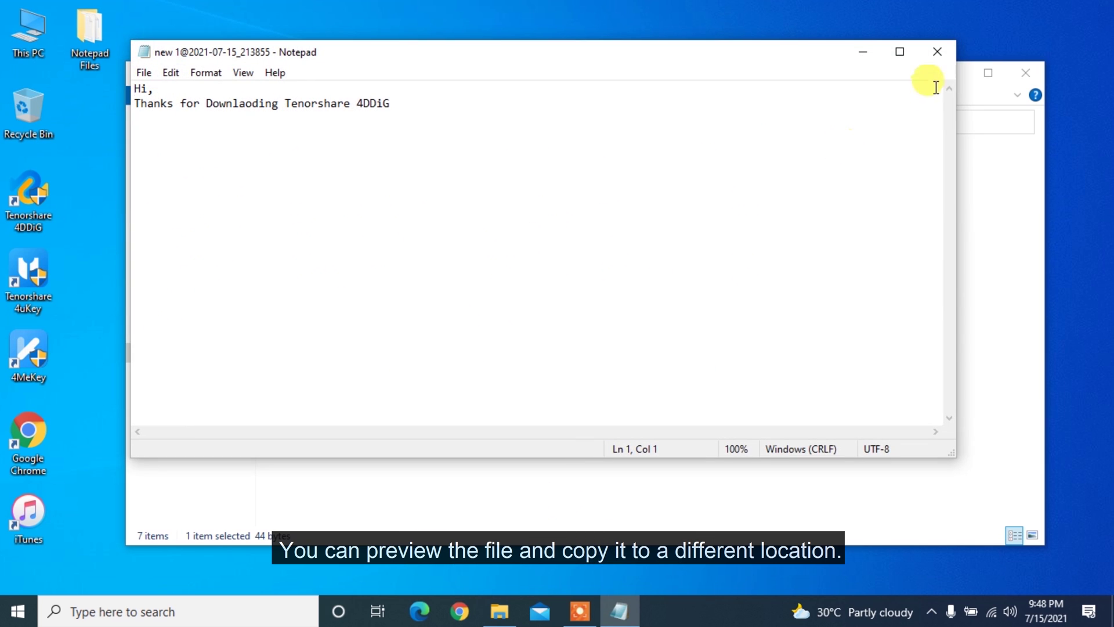
pyautogui.click(935, 51)
# Step: Search the backup folder for .txt files
pyautogui.click(925, 118)
pyautogui.write('.t')
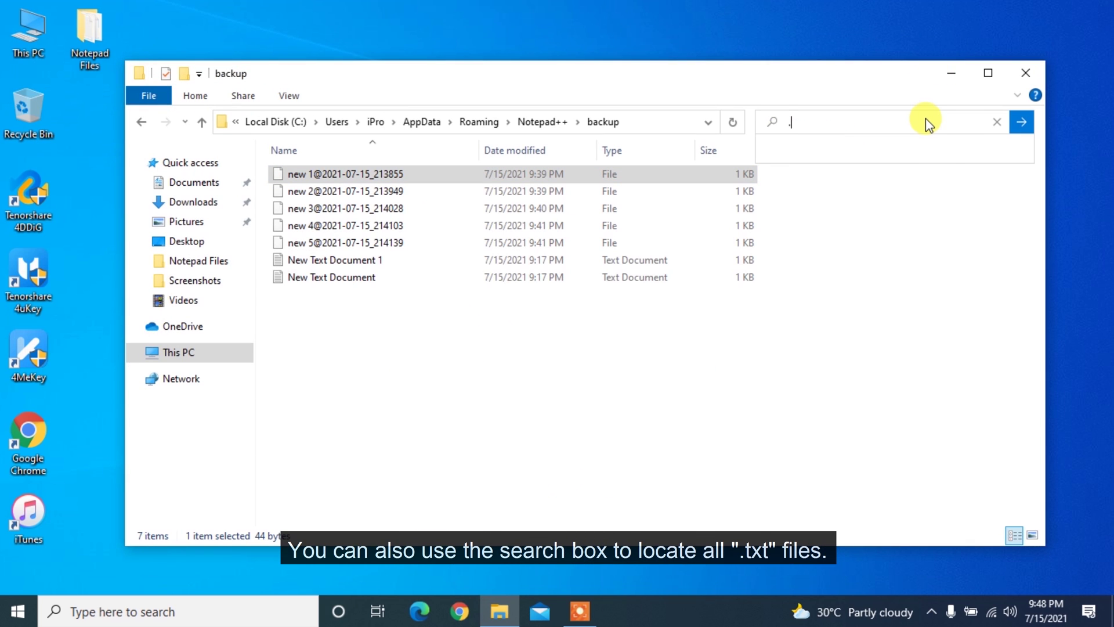
pyautogui.write('xt')
pyautogui.press('Return')
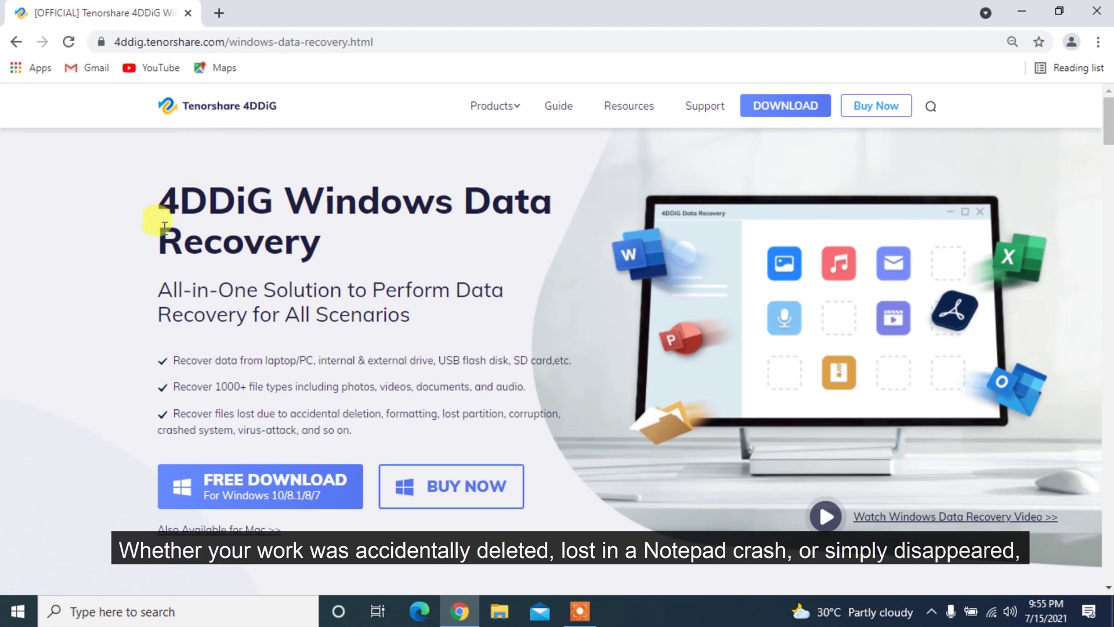
# Step: Read down the 4DDiG Windows Data Recovery page's steps, specifications and scenarios, then minimize Chrome
pyautogui.moveTo(161, 198); pyautogui.dragTo(292, 234)
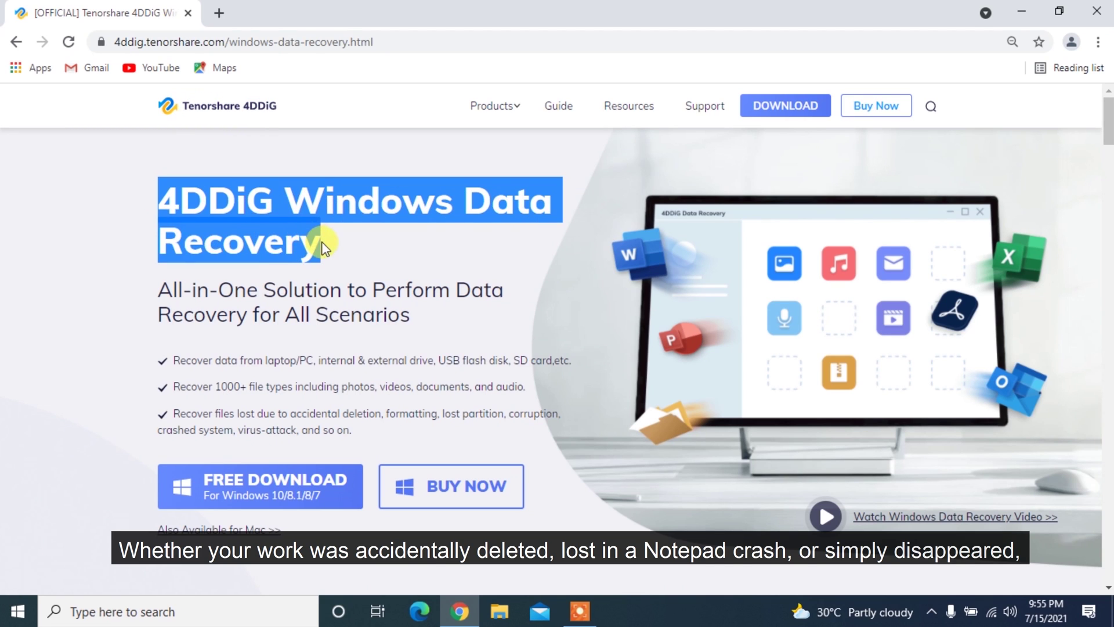
pyautogui.click(339, 245)
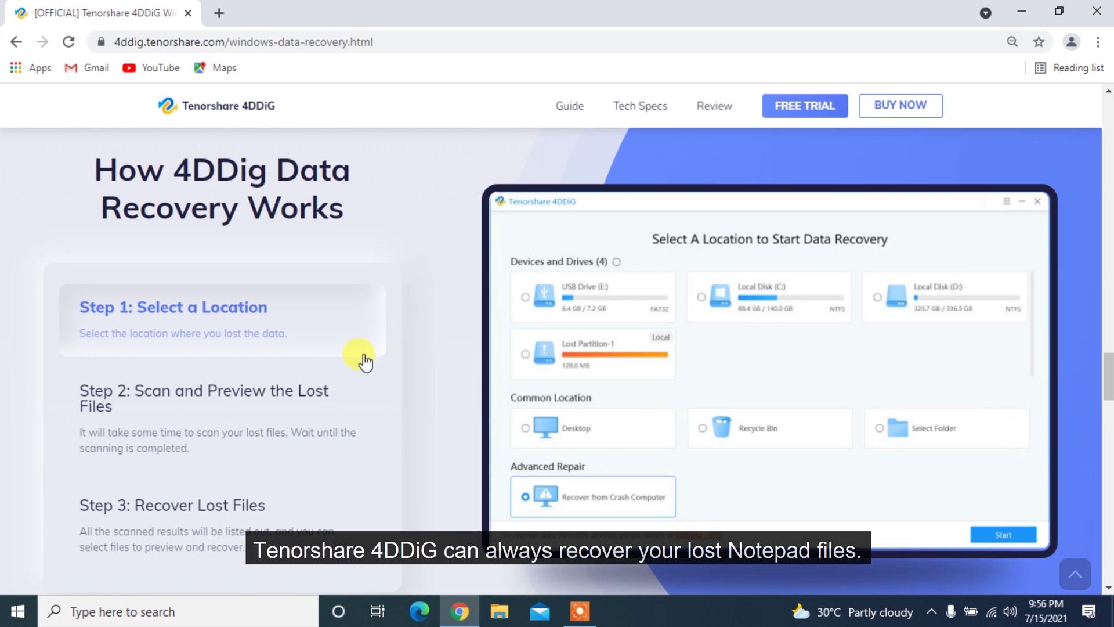
pyautogui.moveTo(355, 515)
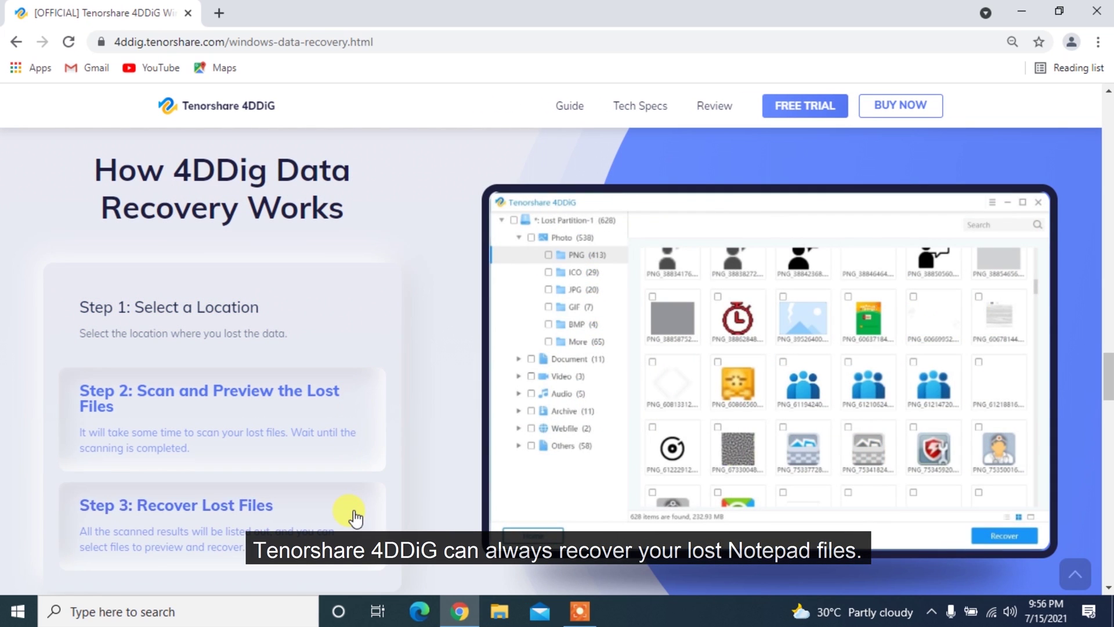
pyautogui.scroll(-10, 444, 539)
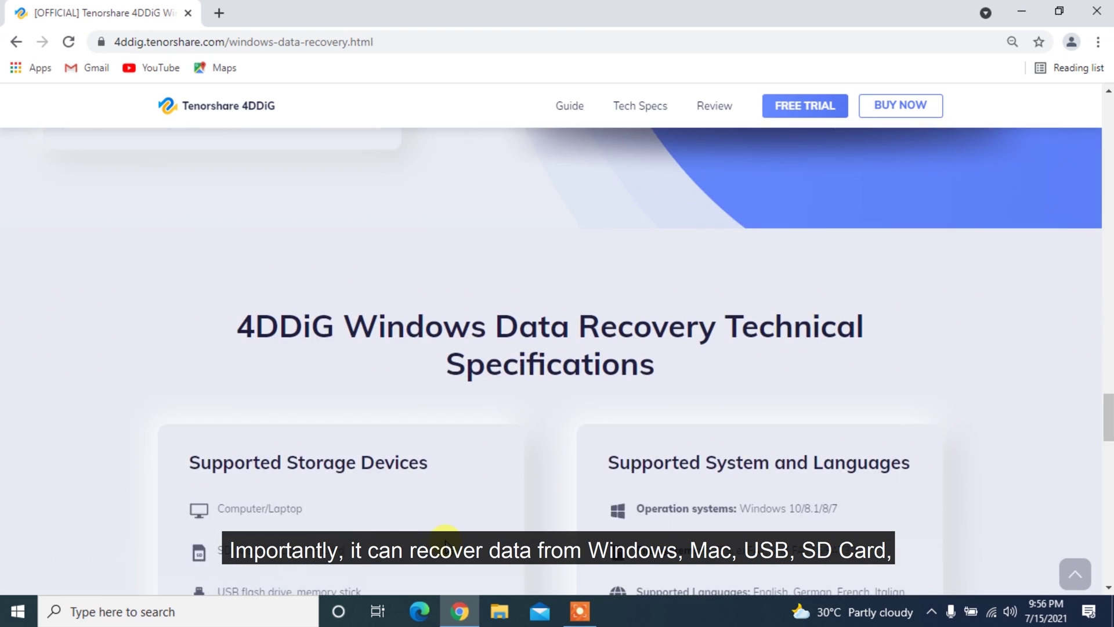
pyautogui.scroll(-1, 445, 539)
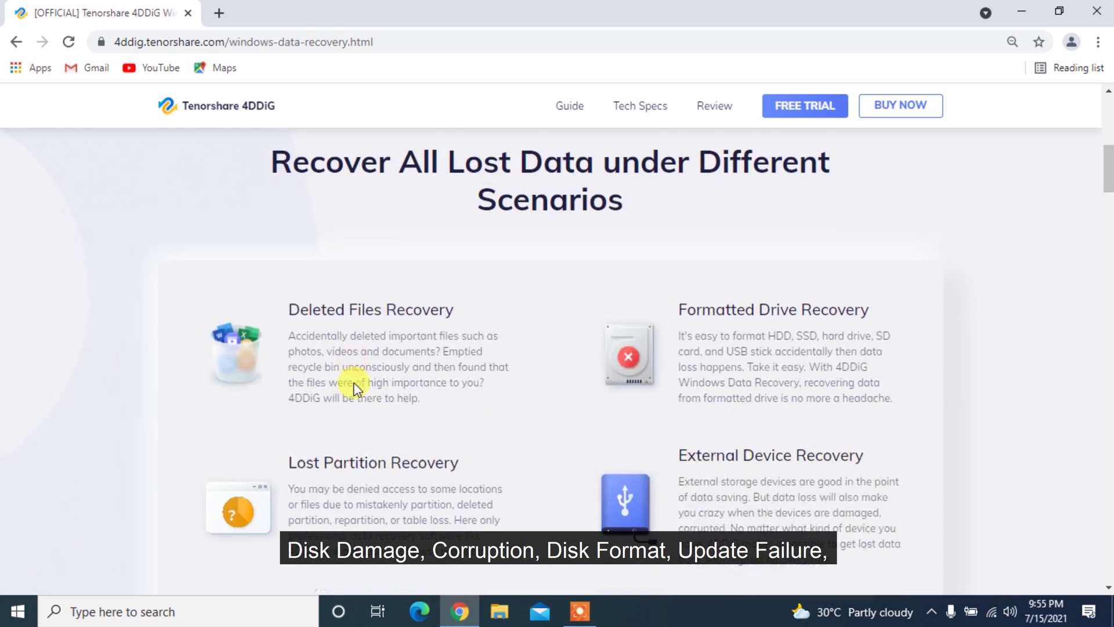
pyautogui.scroll(-1, 353, 382)
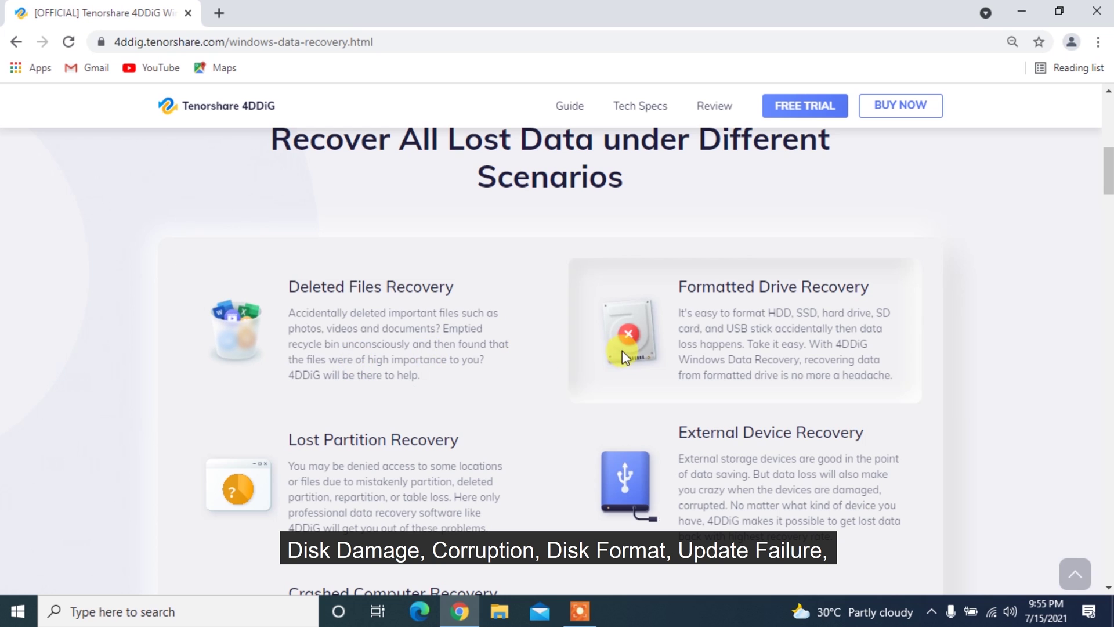
pyautogui.scroll(-3, 643, 490)
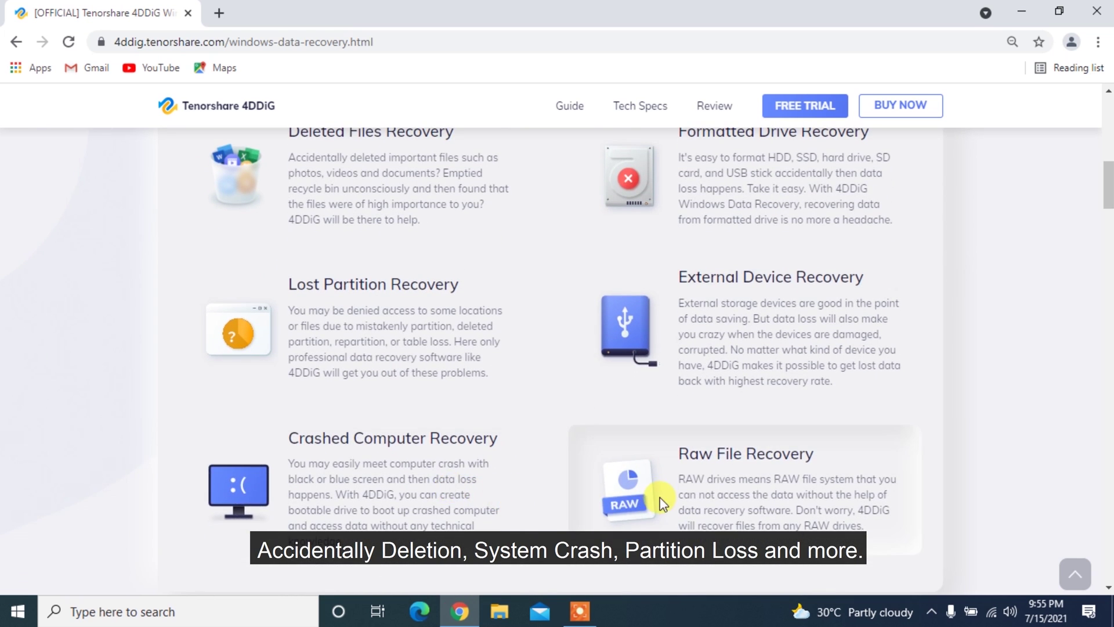
pyautogui.scroll(-7, 551, 402)
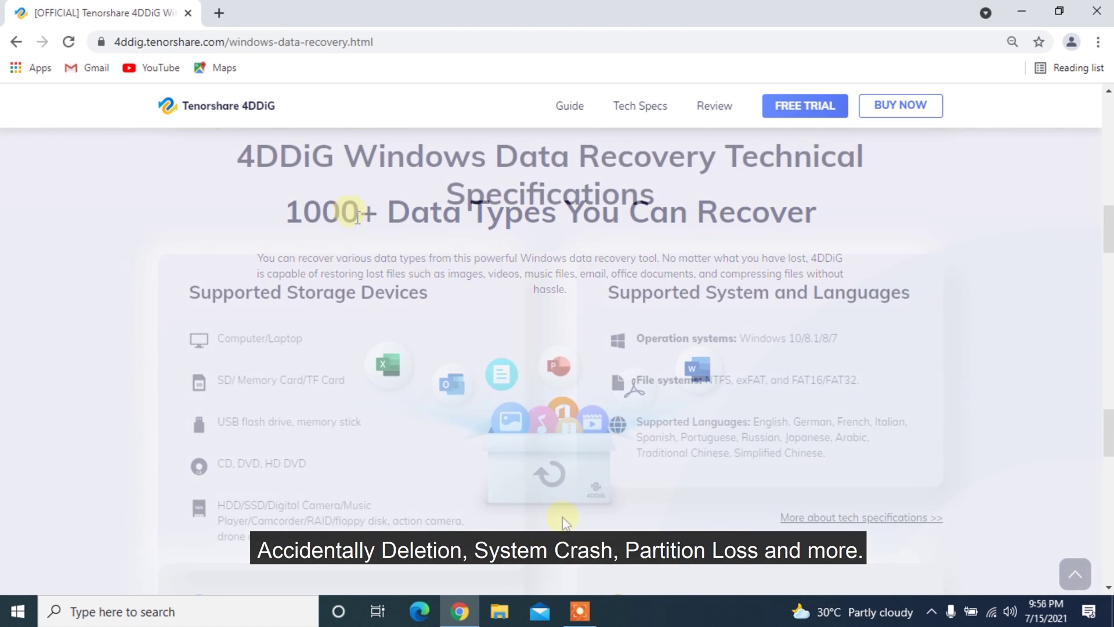
pyautogui.scroll(-6, 559, 515)
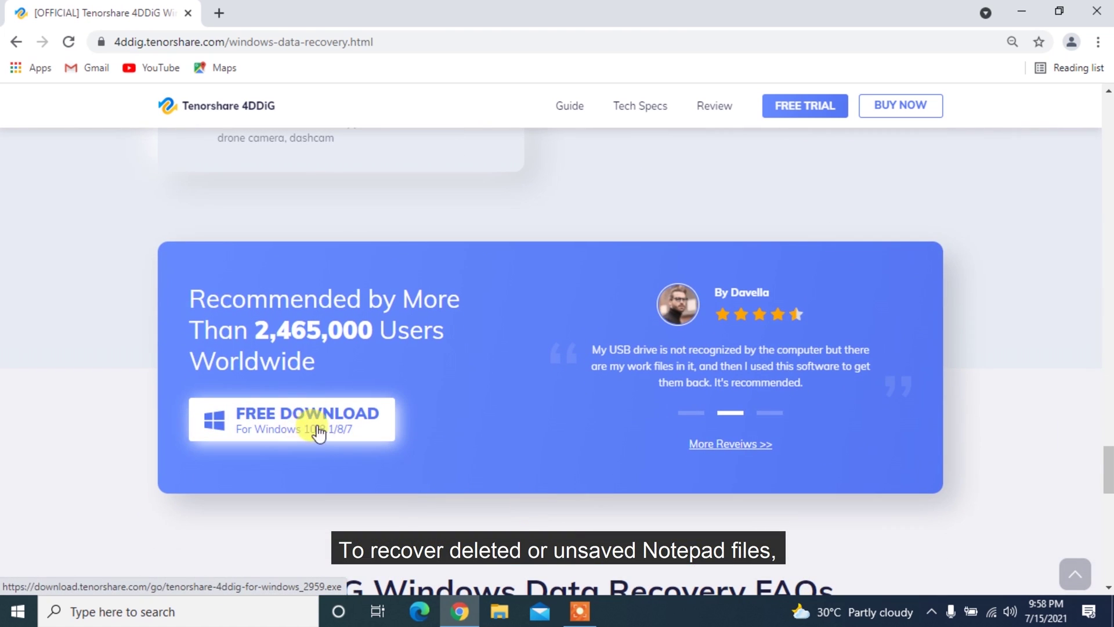
pyautogui.click(1022, 11)
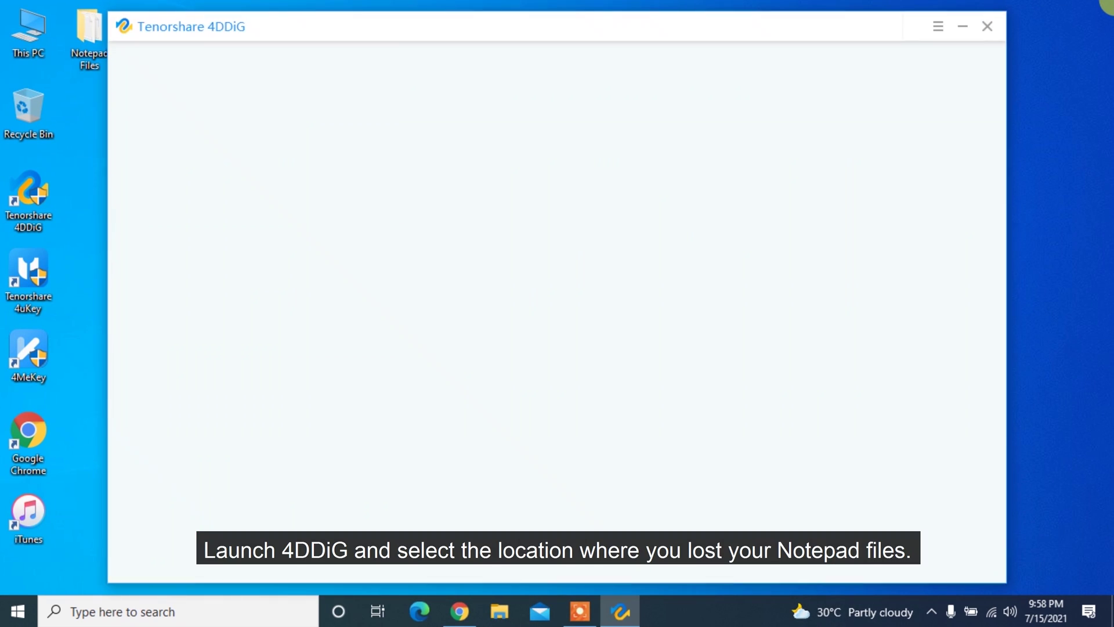
# Step: Scan the Desktop\Notepad Files folder with 4DDiG
pyautogui.click(806, 387)
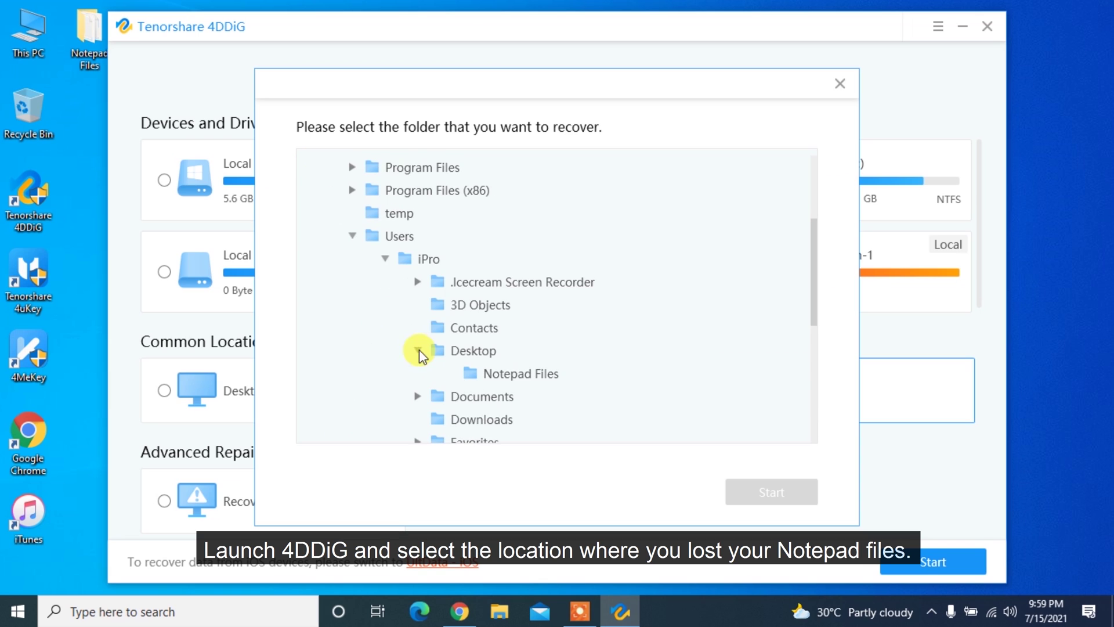
pyautogui.click(532, 376)
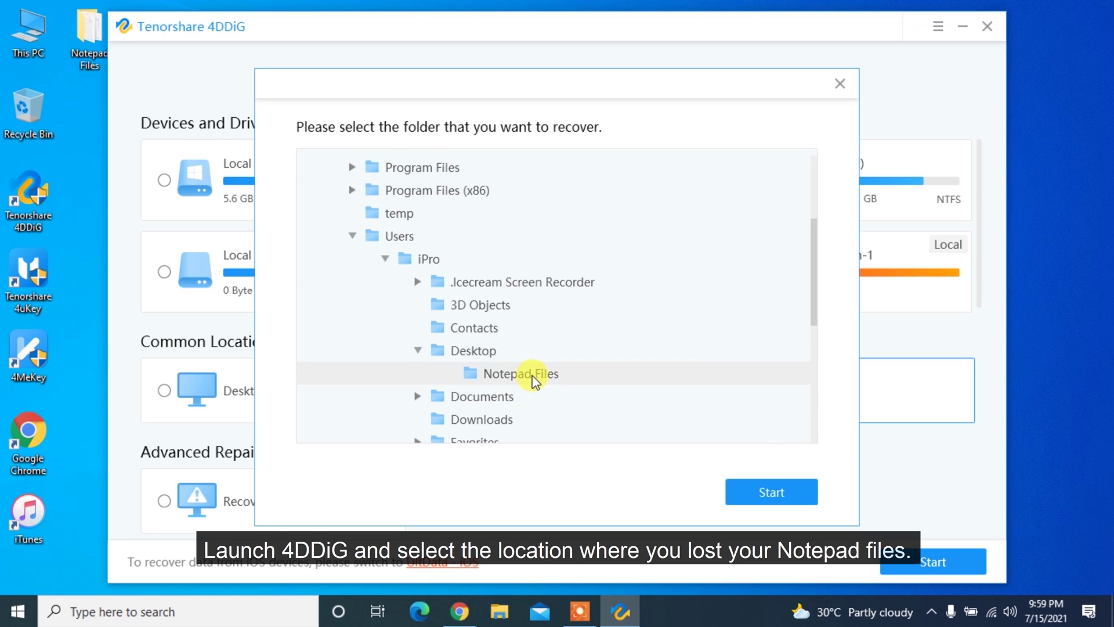
pyautogui.click(772, 488)
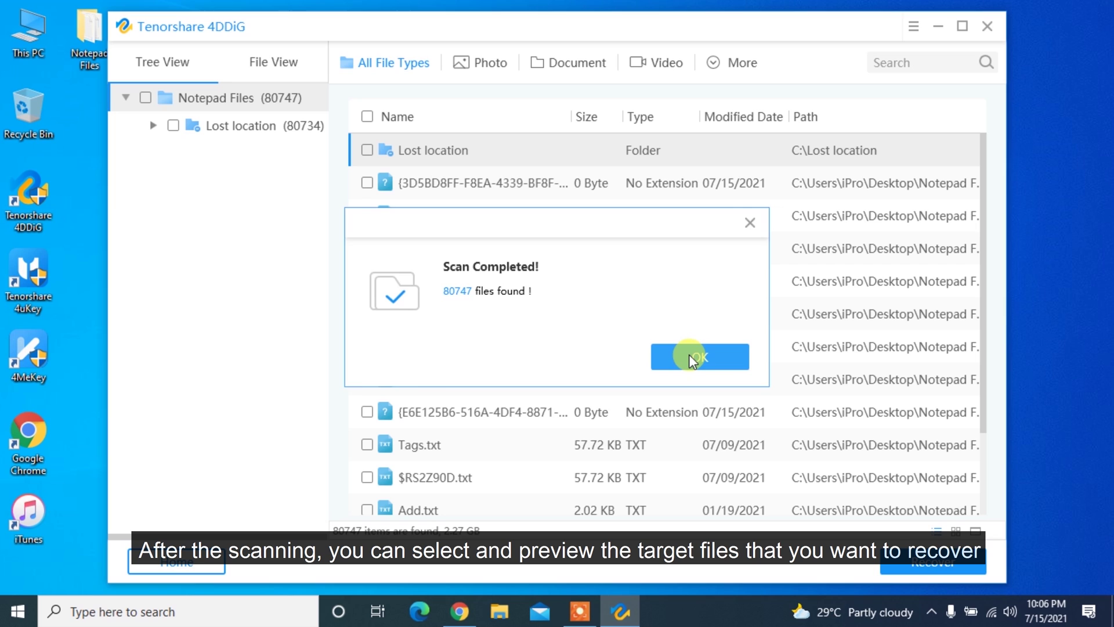
pyautogui.click(688, 355)
# Step: Preview Note.txt, then check Note.txt, Notepad.txt and Tags.txt for recovery
pyautogui.doubleClick(467, 281)
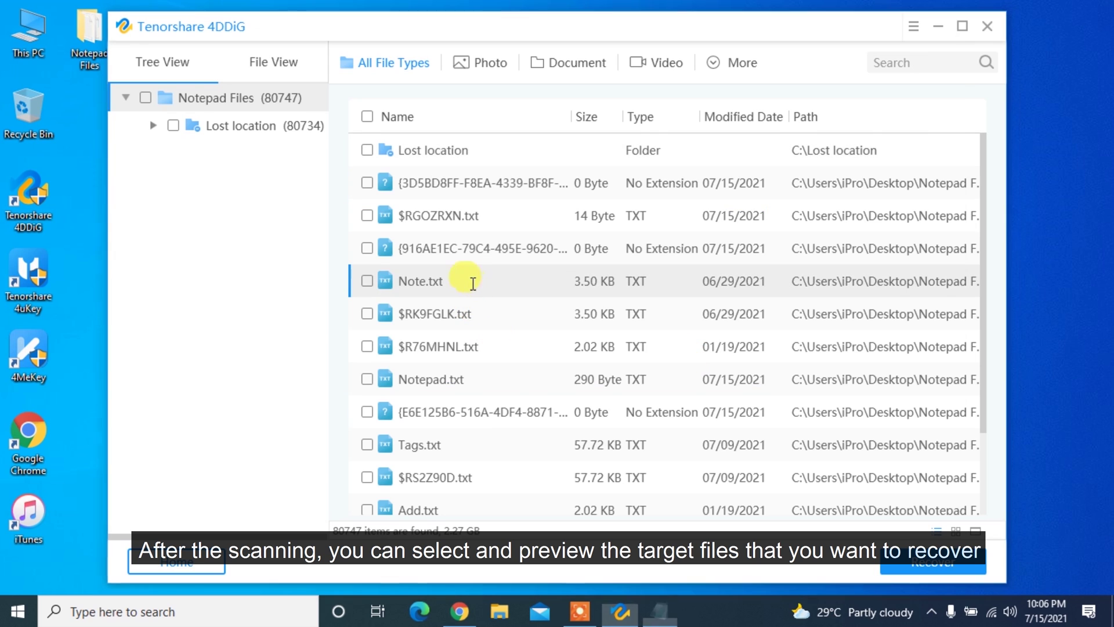
pyautogui.click(936, 53)
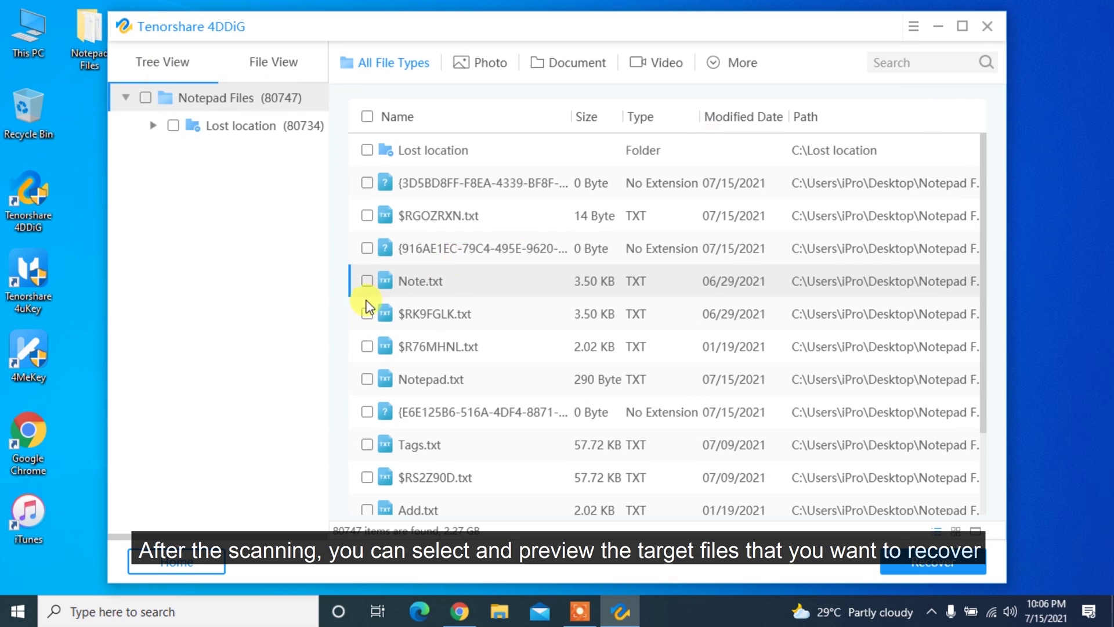
pyautogui.click(367, 282)
pyautogui.click(367, 379)
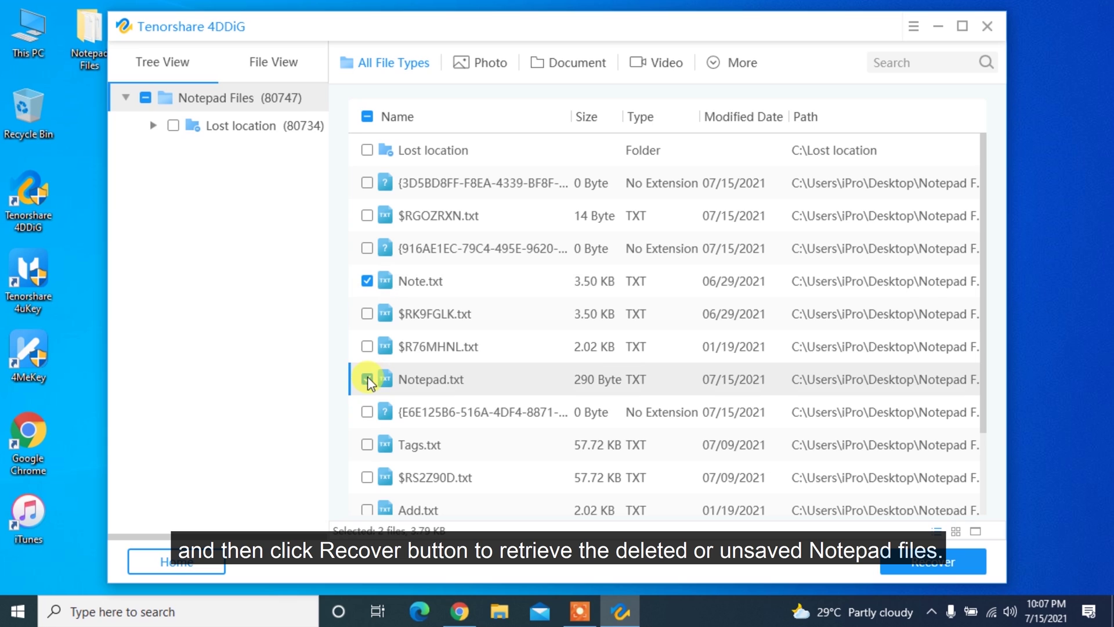
pyautogui.click(367, 446)
pyautogui.click(934, 561)
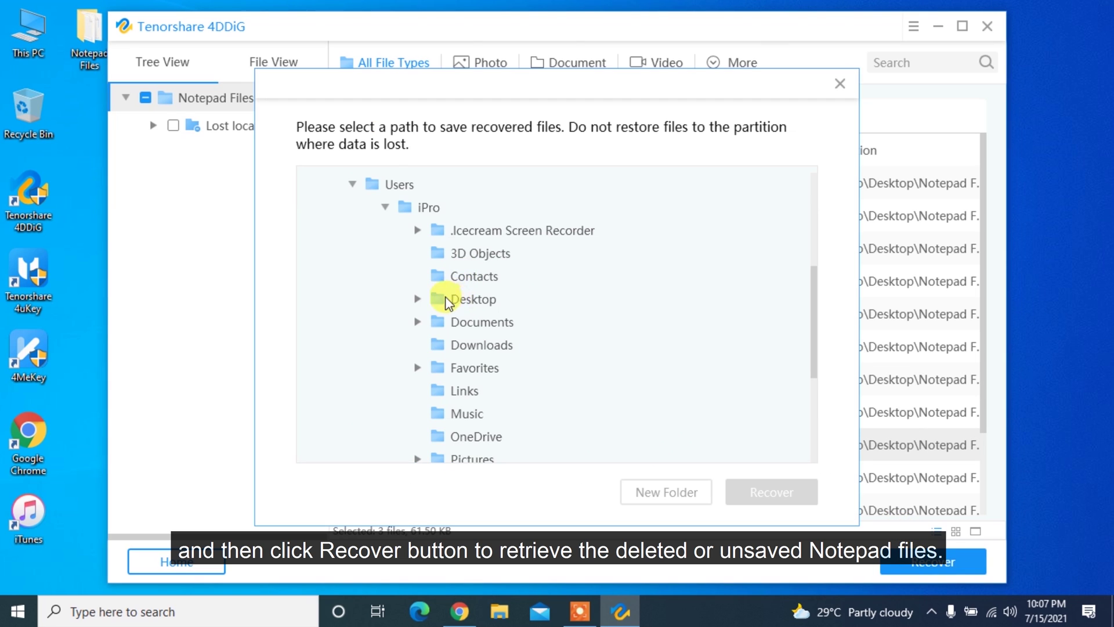
# Step: Save the recovered files to the Desktop and view them in the 4DDIG folder
pyautogui.click(446, 300)
pyautogui.click(769, 491)
pyautogui.click(676, 348)
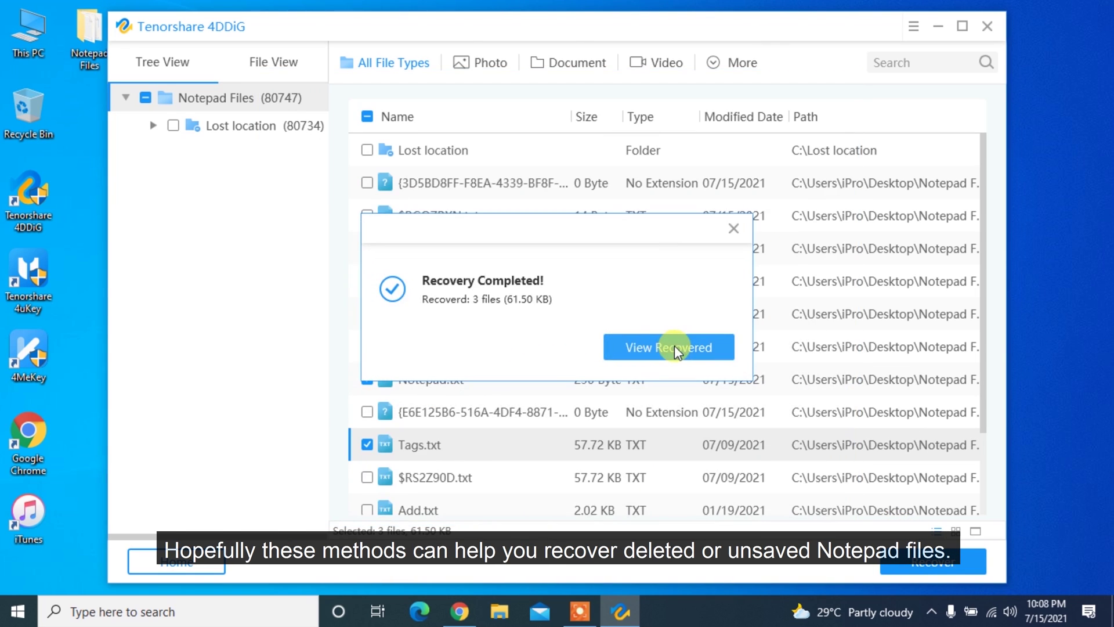
pyautogui.click(677, 348)
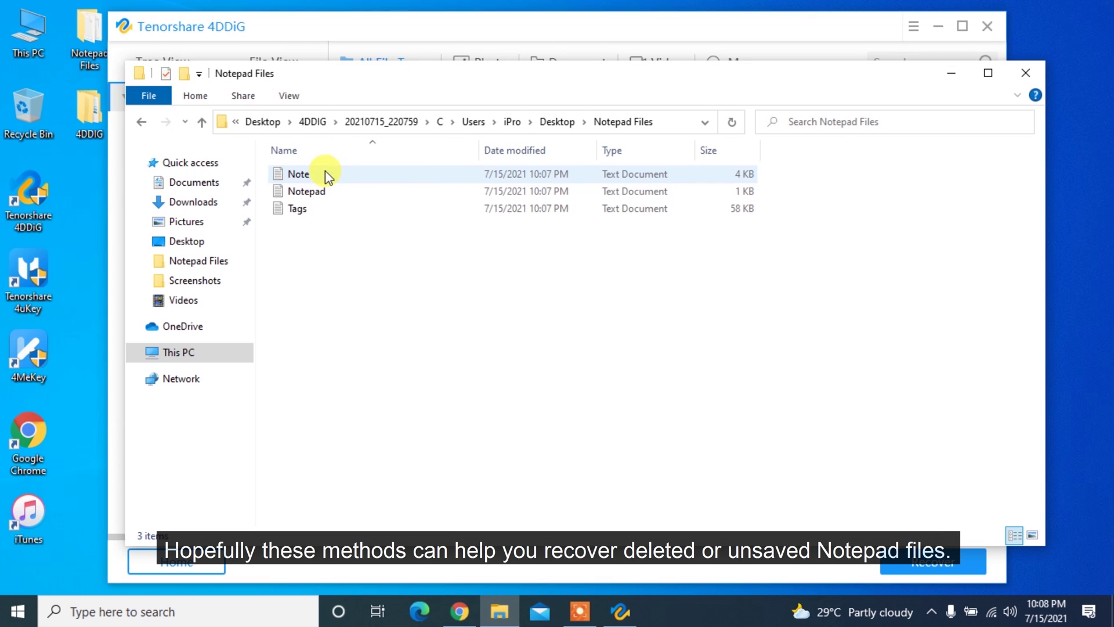
pyautogui.moveTo(365, 321); pyautogui.dragTo(313, 166)
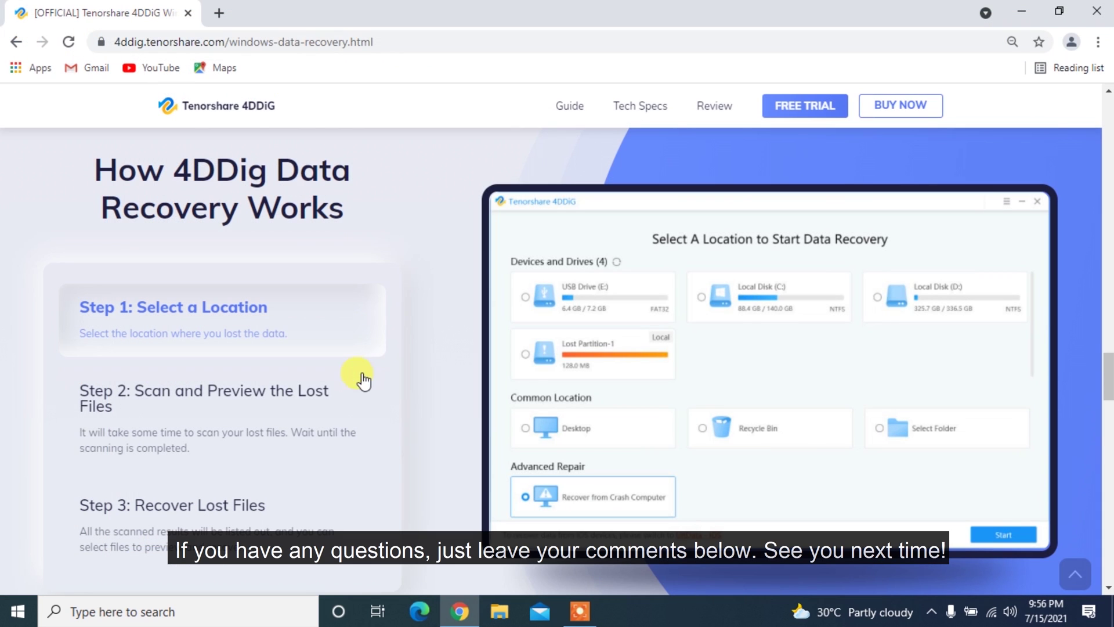
pyautogui.click(359, 395)
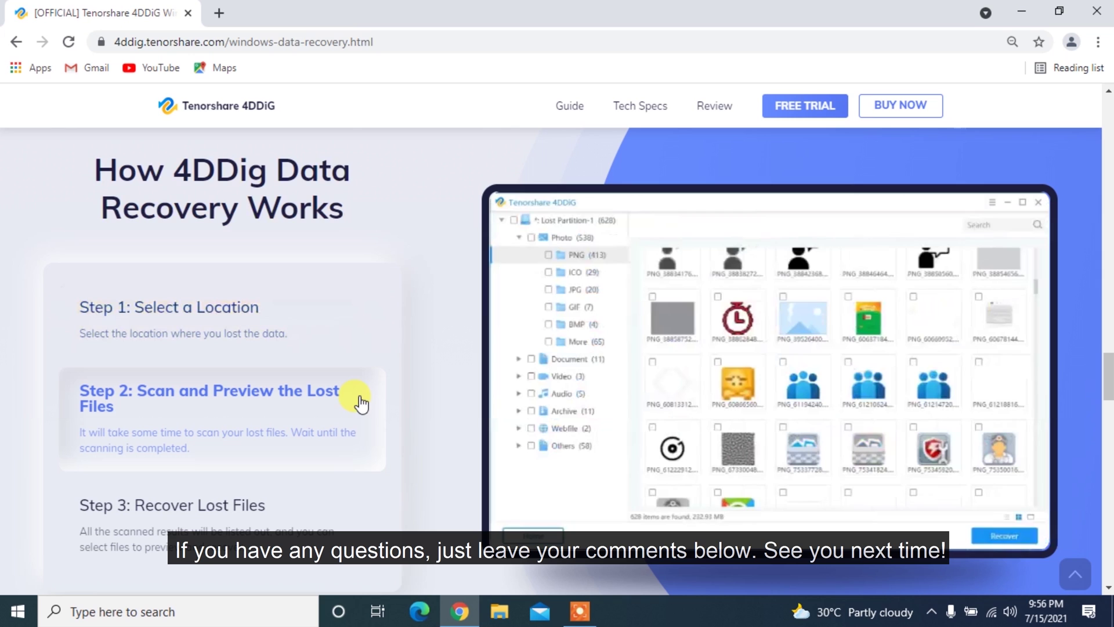
pyautogui.click(356, 510)
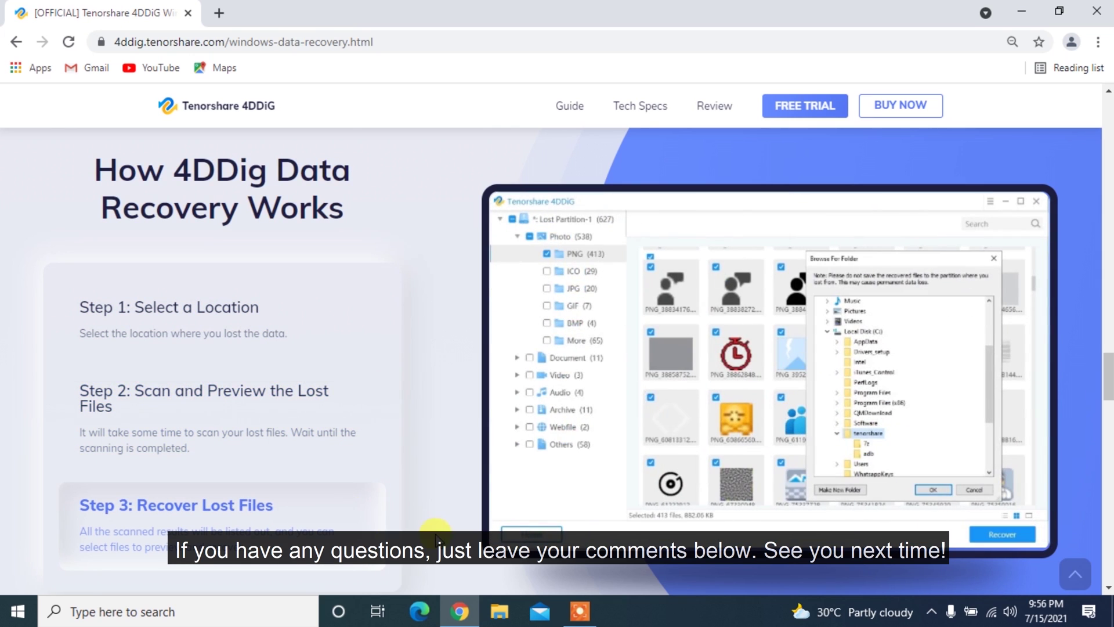